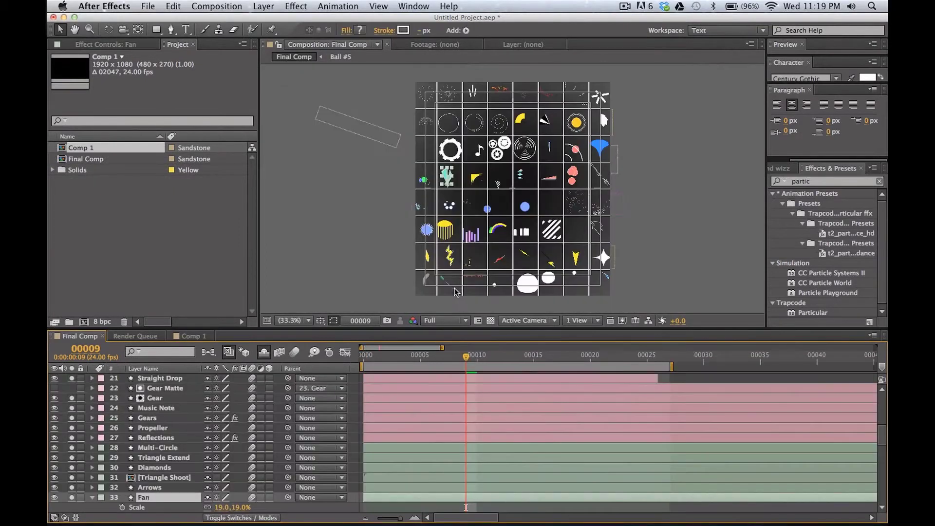
Copy the Bounce Rope layer from Final Comp into Comp 1.
left_click(456, 291)
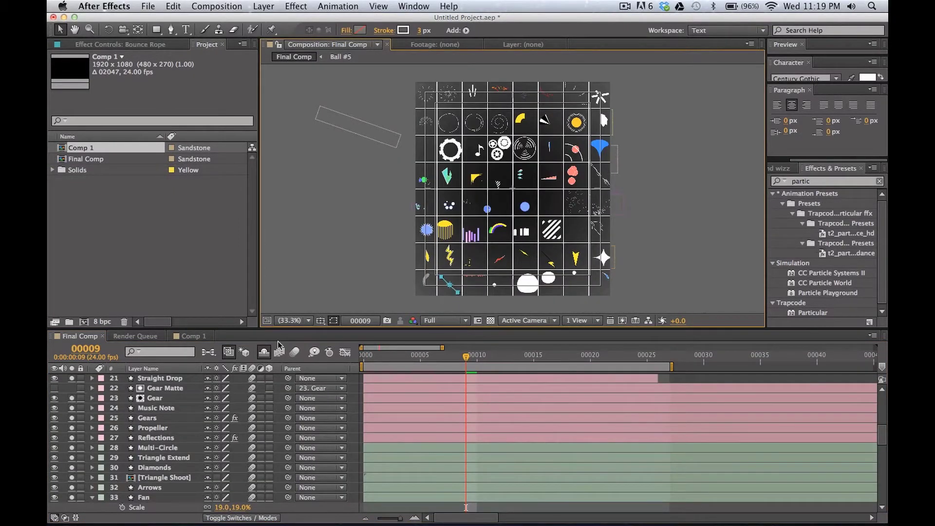
left_click(198, 336)
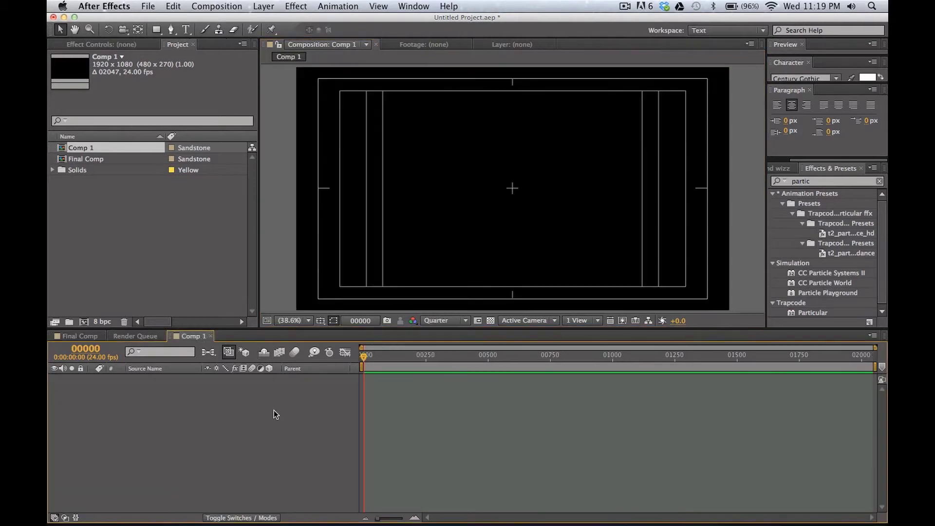
key("super+v")
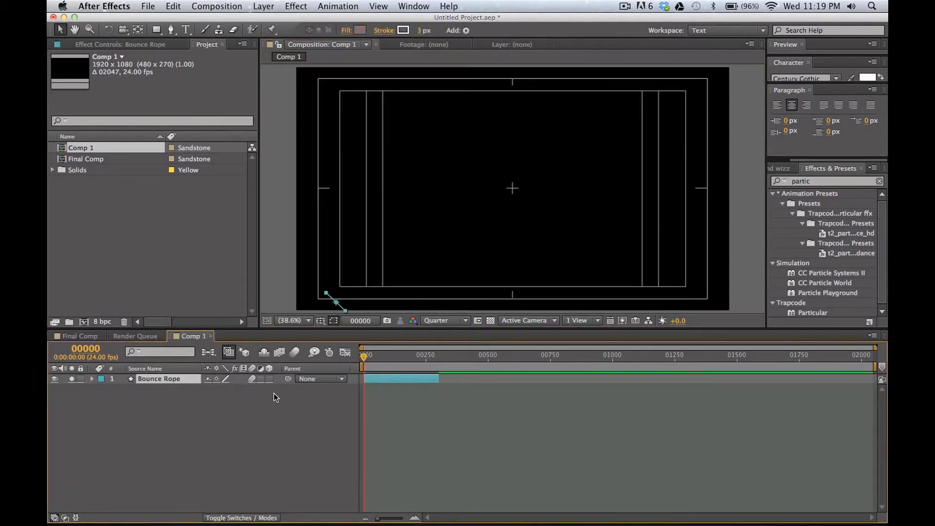
Scale the Bounce Rope layer to 131% and move it to the centre of Comp 1.
key("s")
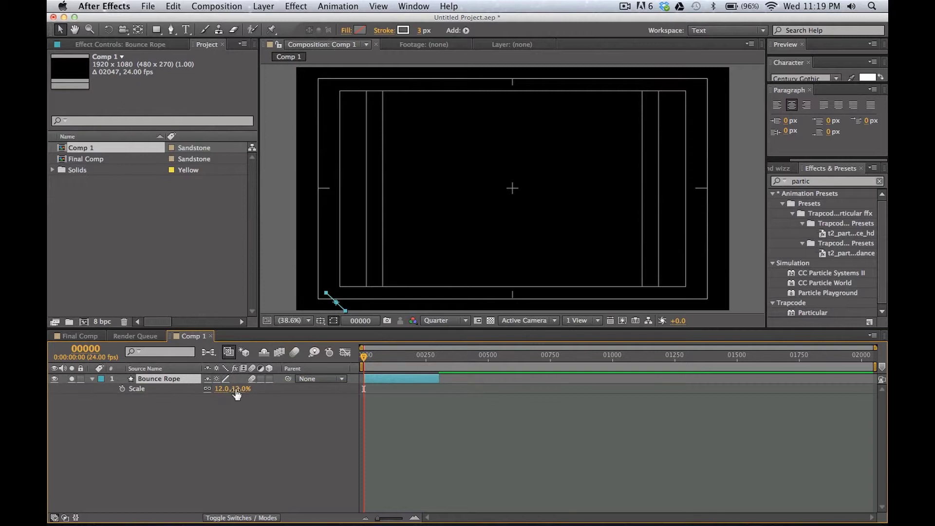
left_click_drag(228, 393, 302, 394)
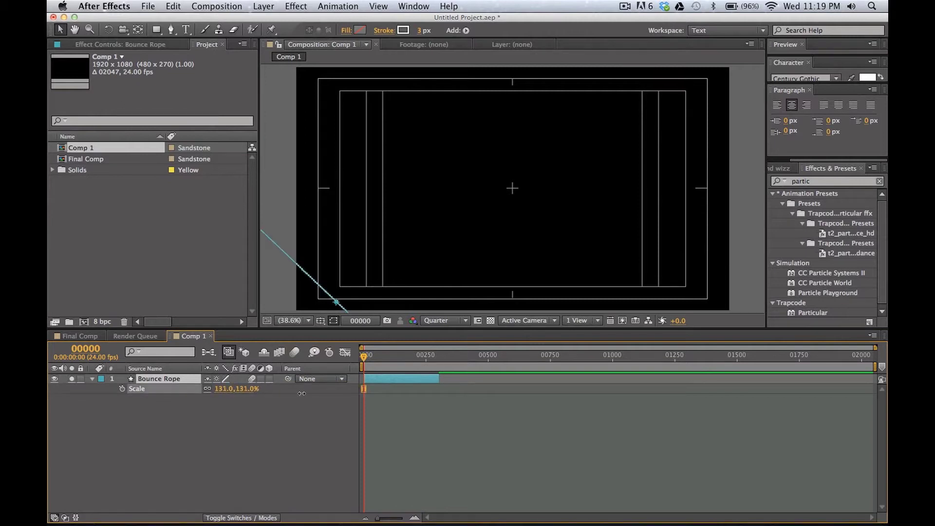
left_click_drag(336, 304, 510, 189)
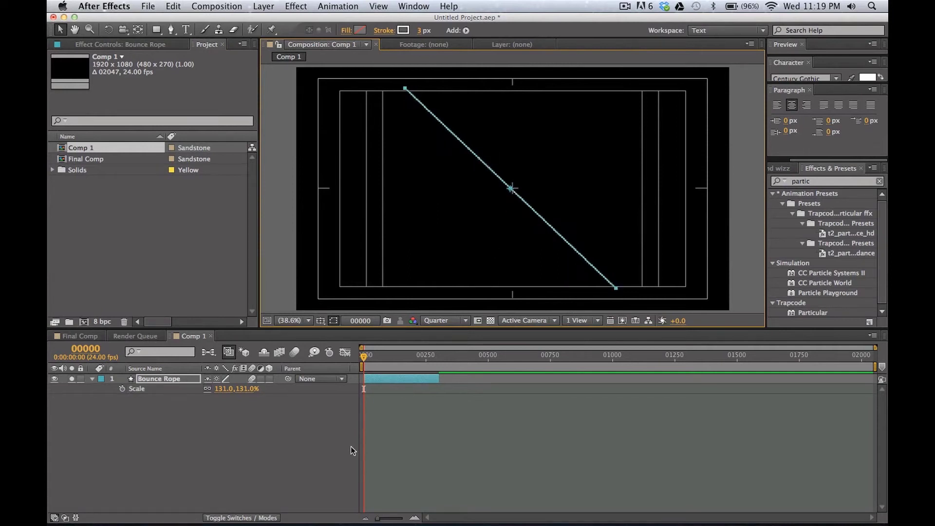
left_click(299, 417)
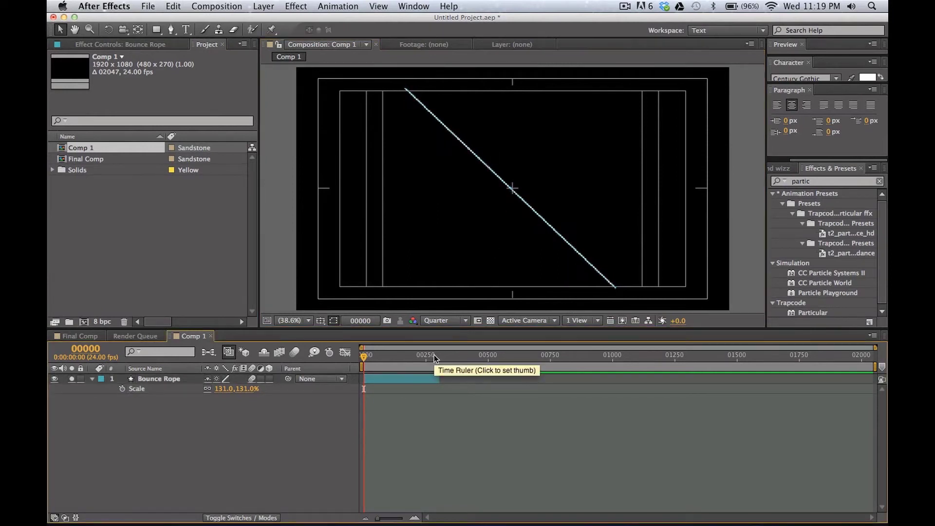
Set the viewer resolution to Full and preview the rope animation.
left_click(463, 320)
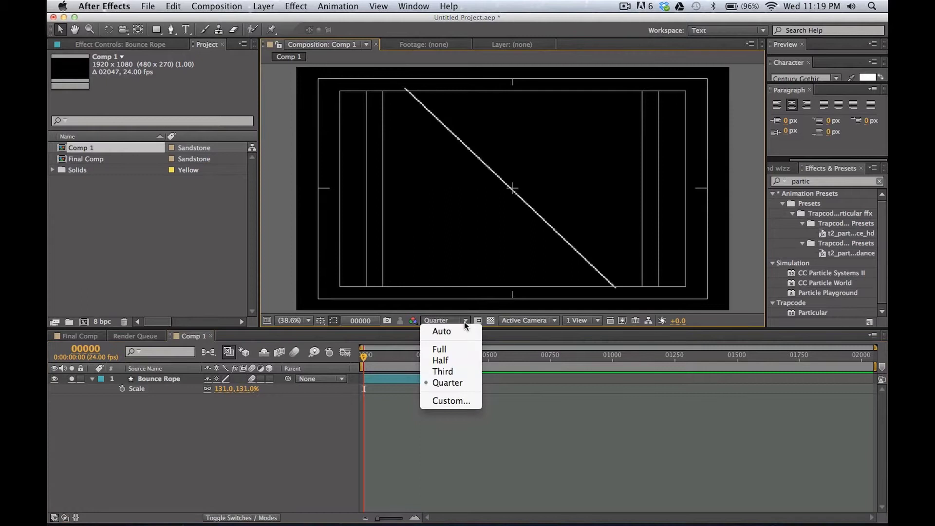
left_click(458, 349)
key("space")
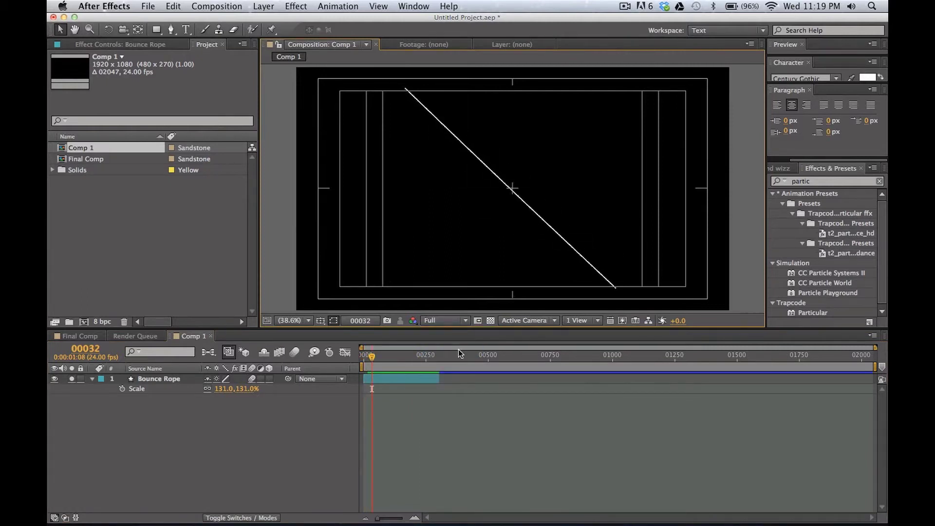
key("KP_0")
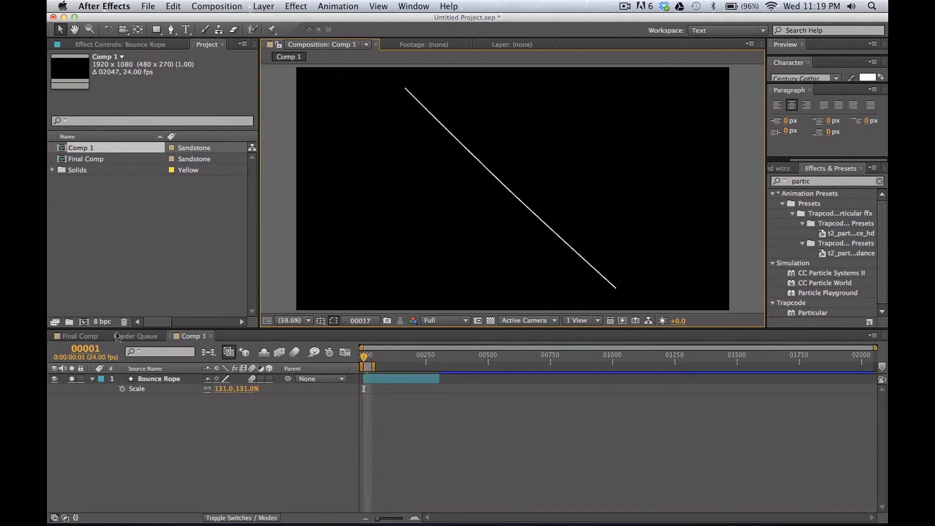
Copy the Pie layer from Final Comp into Comp 1.
left_click(100, 336)
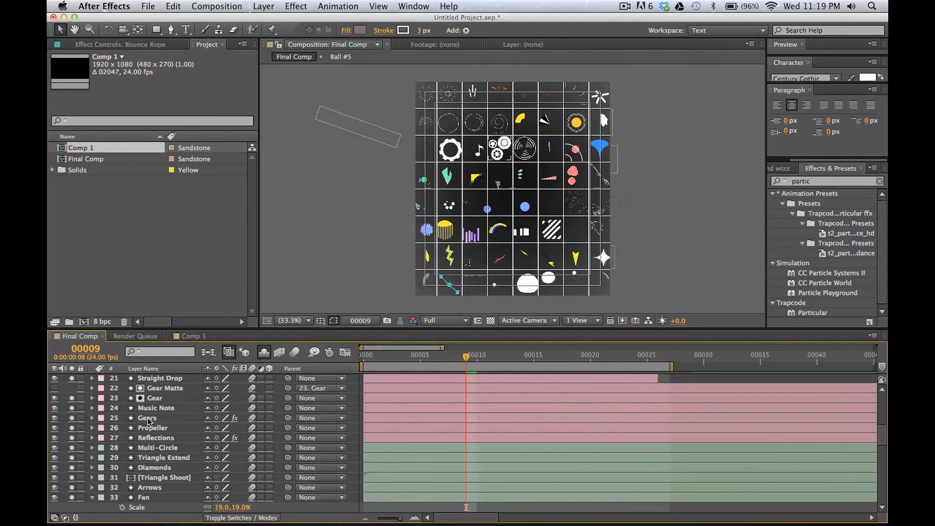
left_click(598, 178)
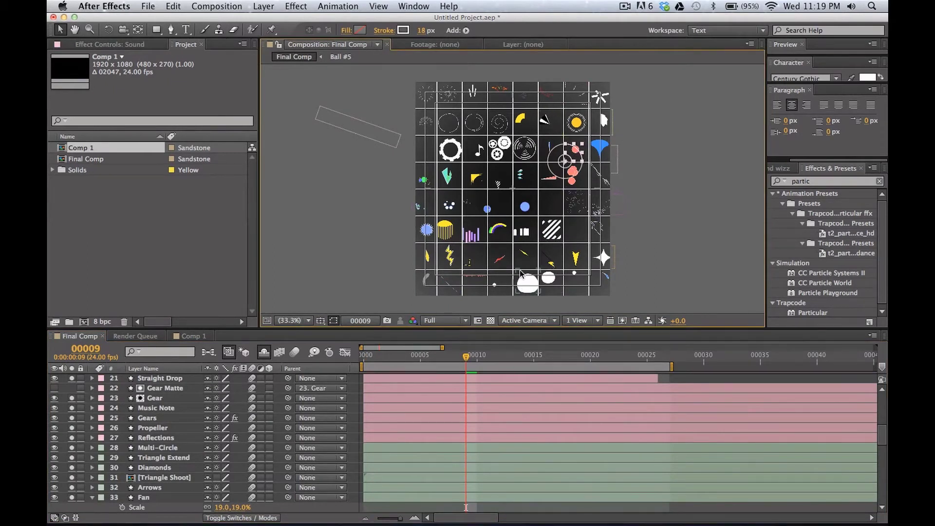
left_click(604, 122)
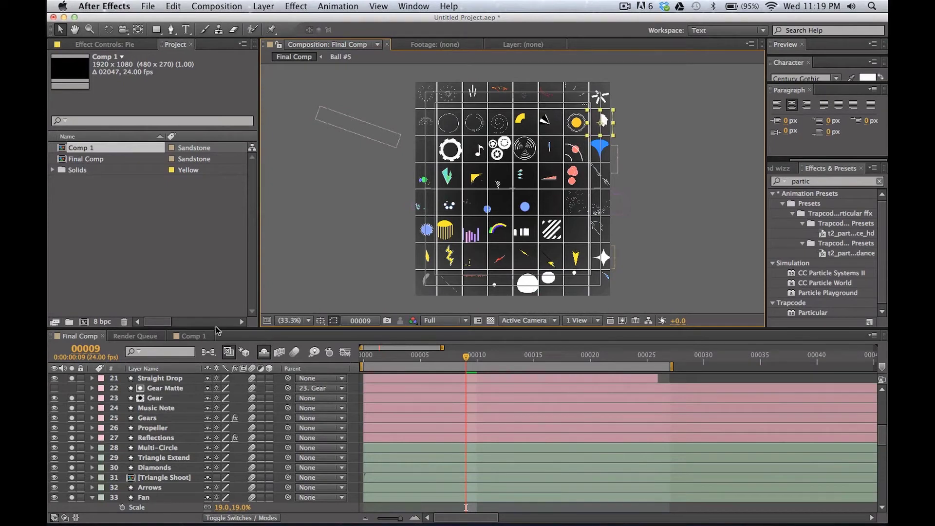
left_click(191, 336)
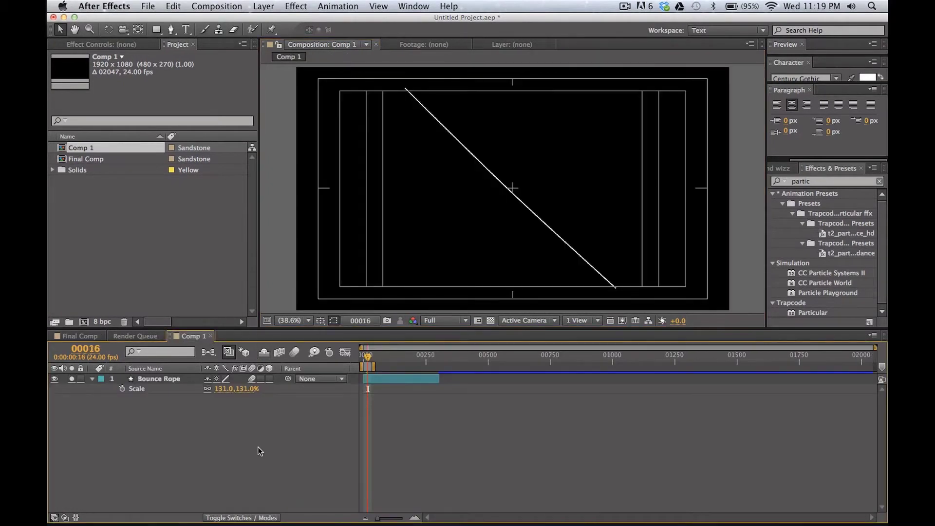
key("super+v")
Scale the Pie layer to 100%, move it near the composition centre and preview it.
key("s")
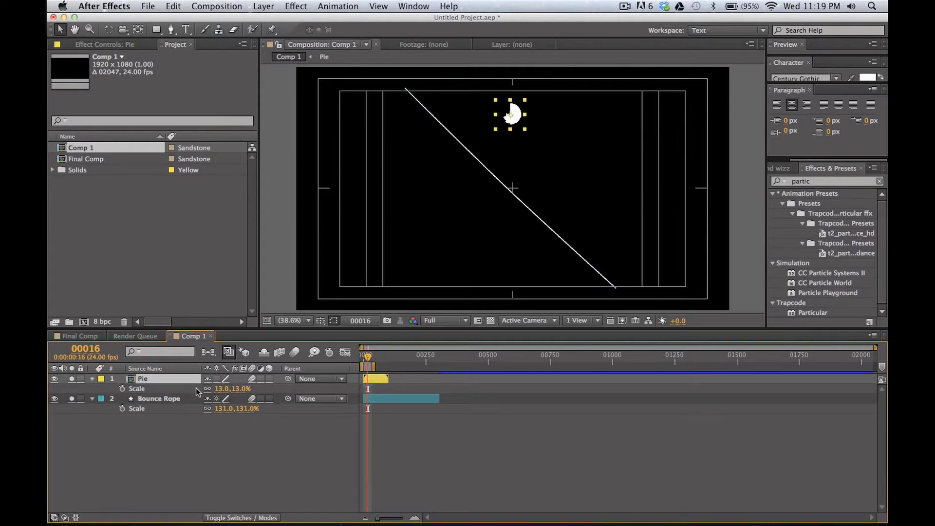
left_click(222, 388)
type("10")
key("Return")
left_click_drag(542, 153, 535, 224)
key("space")
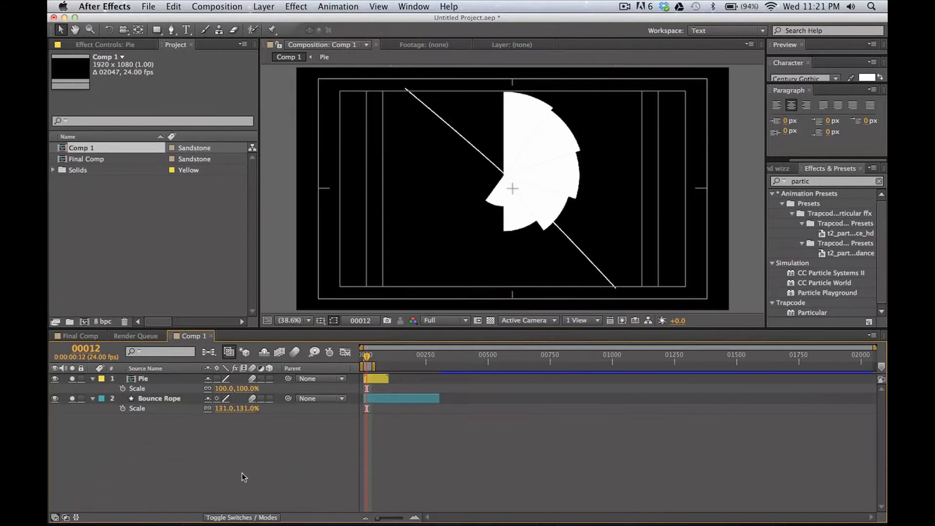
Paste the Reflections layer into Comp 1 and scale it to 80%.
key("ctrl+v")
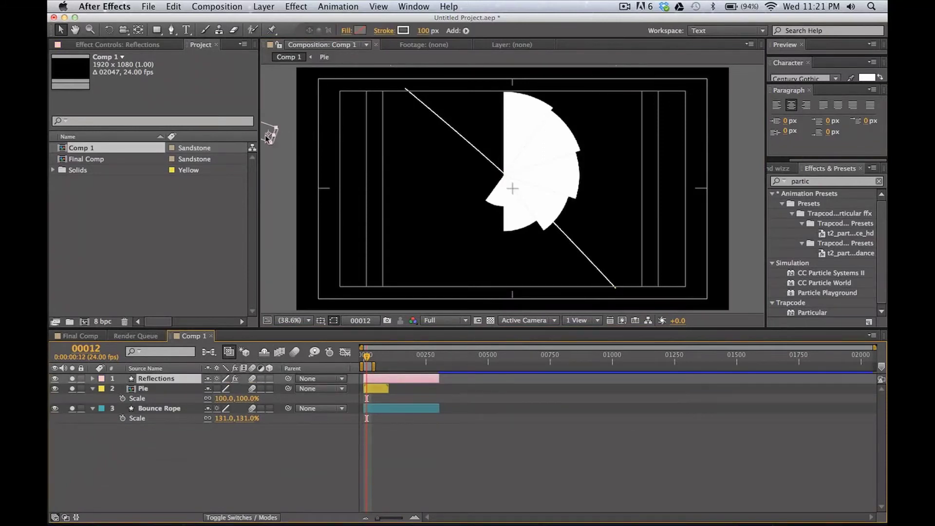
key("s")
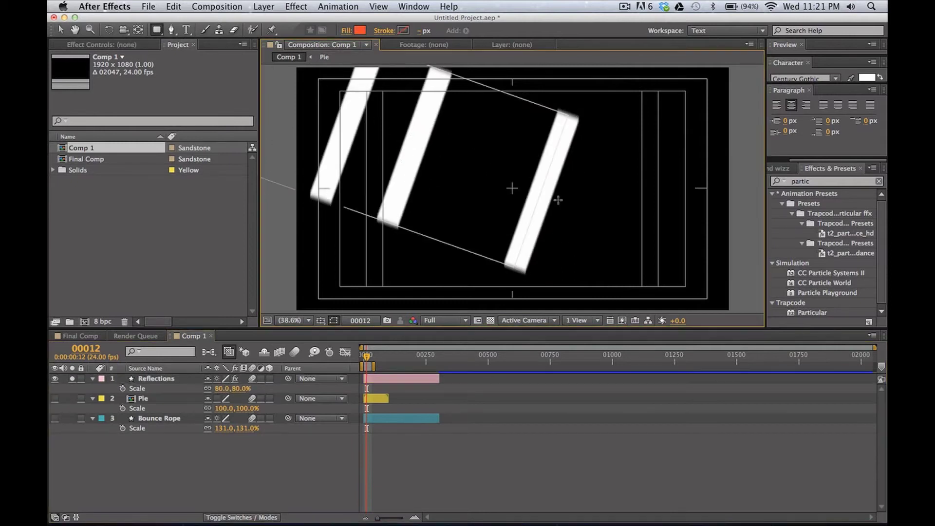
Draw an orange circle near the centre of Comp 1 and duplicate its shape layer.
mouse_move(453, 143)
left_mouse_down()
mouse_move(604, 287)
mouse_move(597, 260)
left_mouse_up()
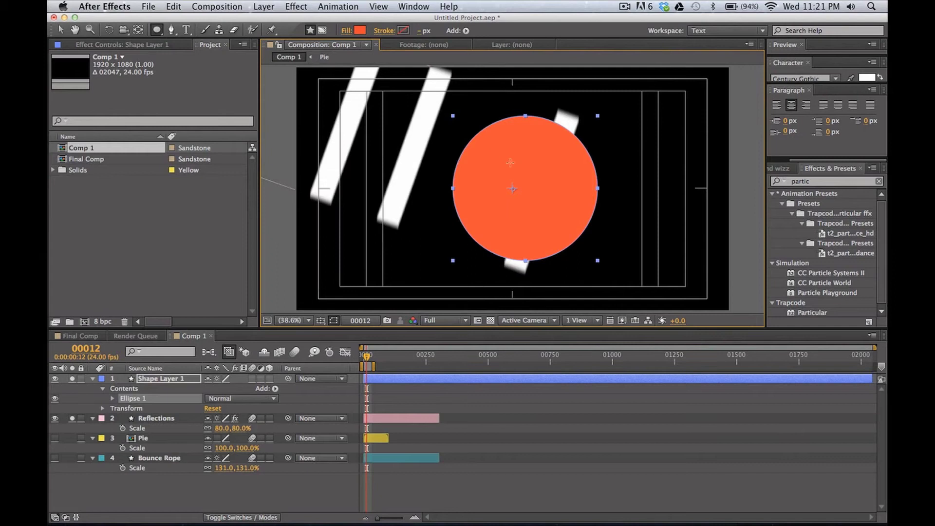
left_click(162, 415)
left_click(159, 379)
key("super+d")
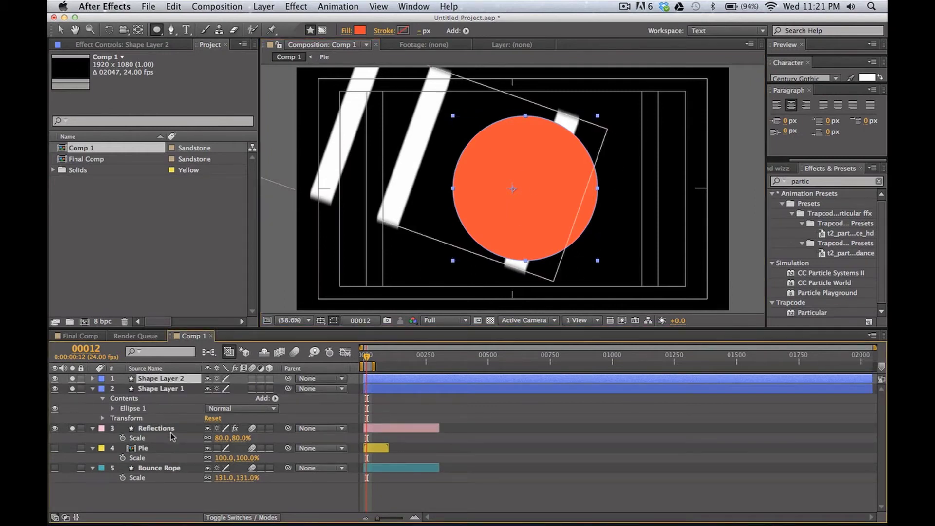
Place the Reflections layer between the two circle layers and set its track matte to Alpha Matte "Shape Layer 2".
left_click_drag(171, 429, 180, 385)
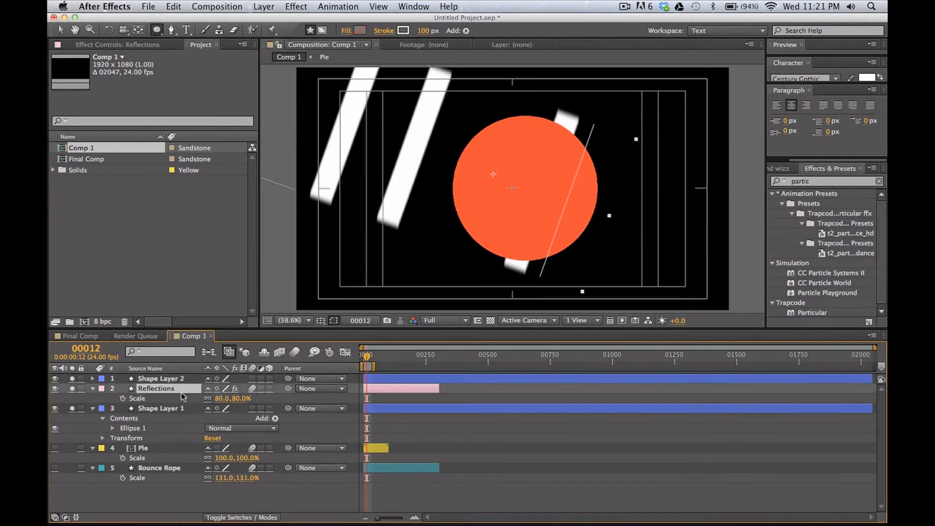
left_click(249, 518)
left_click(275, 389)
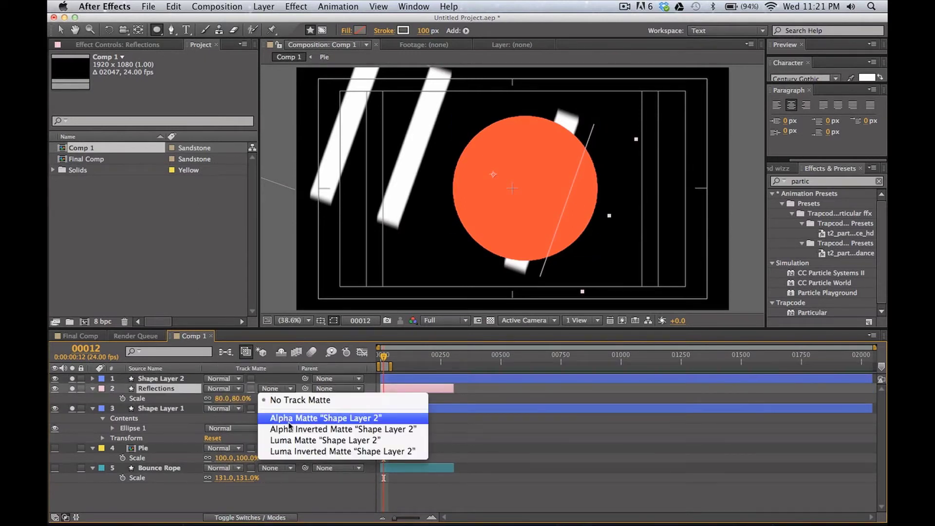
left_click(290, 419)
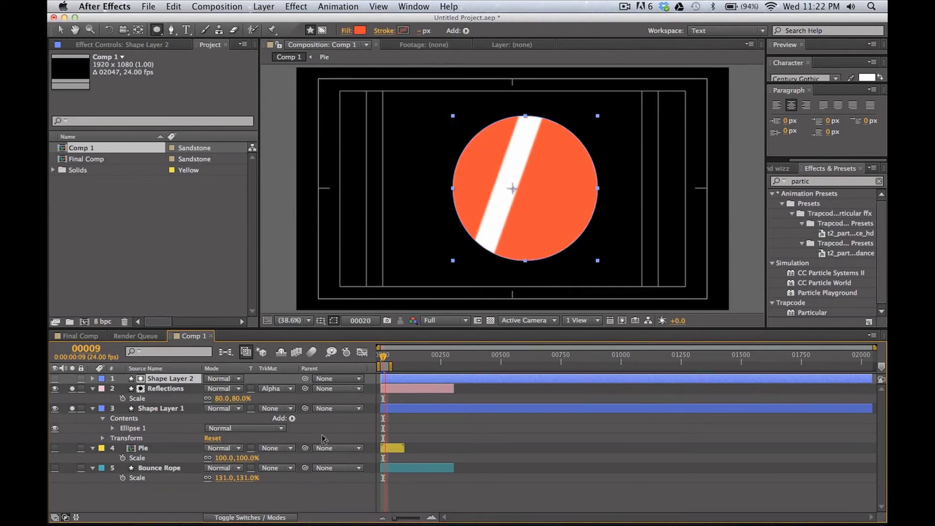
Activate the Selection tool and make the composition viewer taller by shrinking the timeline.
mouse_move(255, 522)
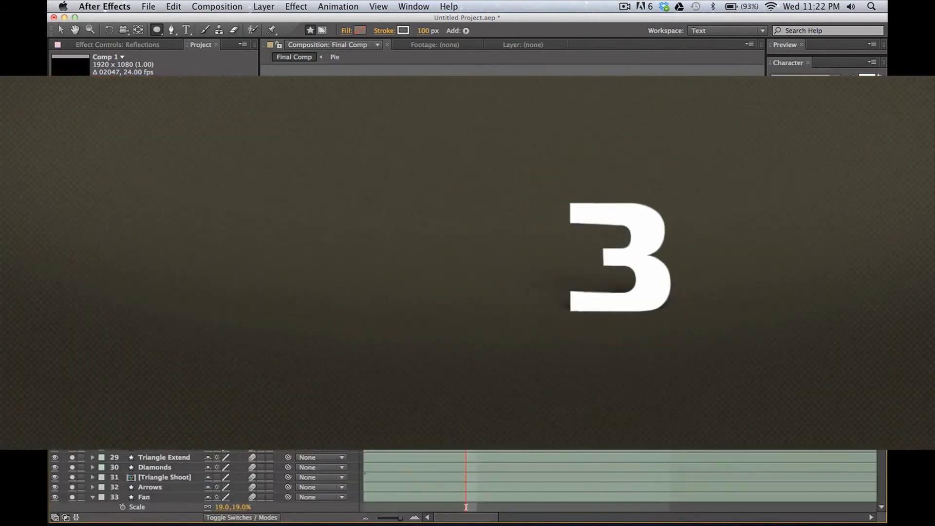
key("v")
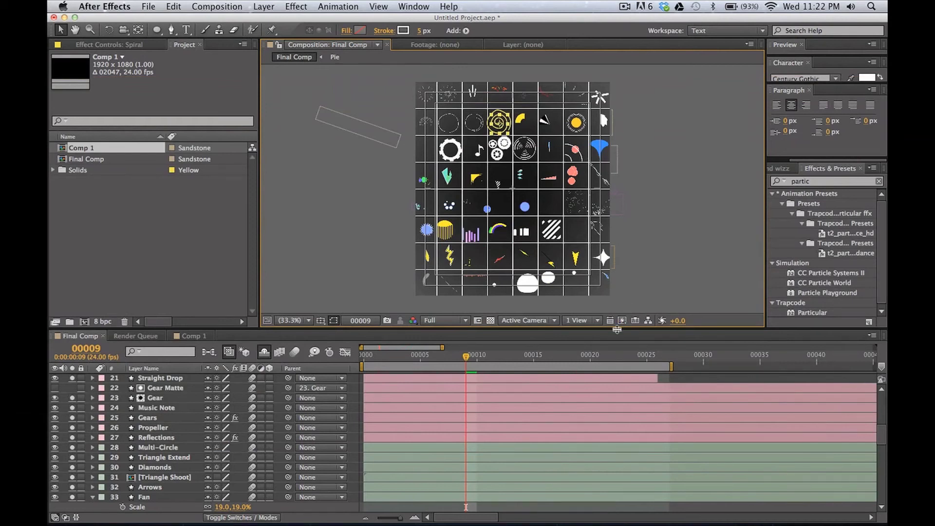
left_click_drag(613, 327, 612, 391)
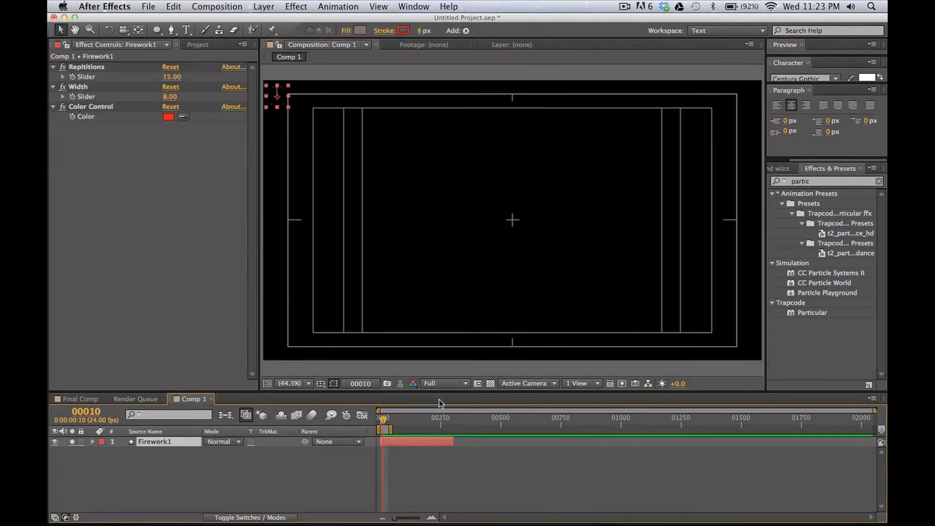
Scale the Firework1 layer to 72% and move it near the composition centre.
key("s")
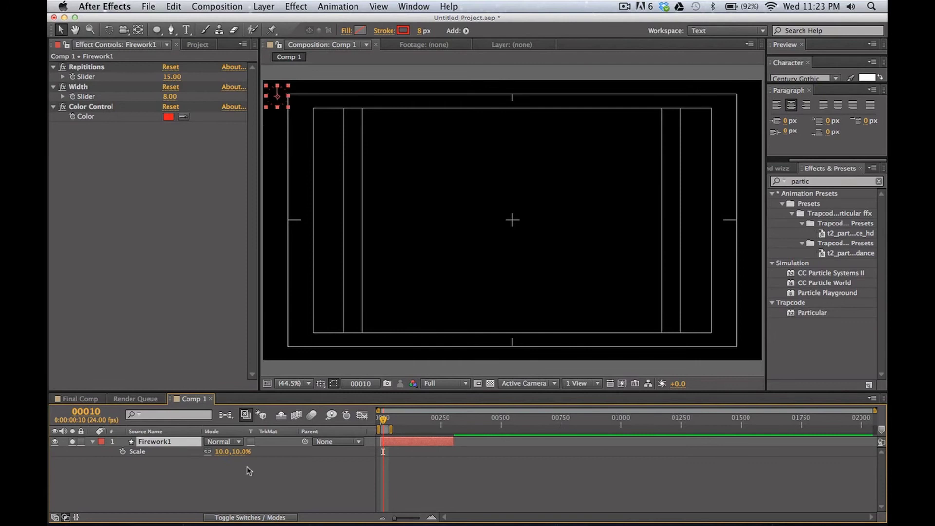
mouse_move(221, 451)
left_mouse_down()
mouse_move(272, 341)
mouse_move(344, 115)
mouse_move(368, 147)
left_mouse_up()
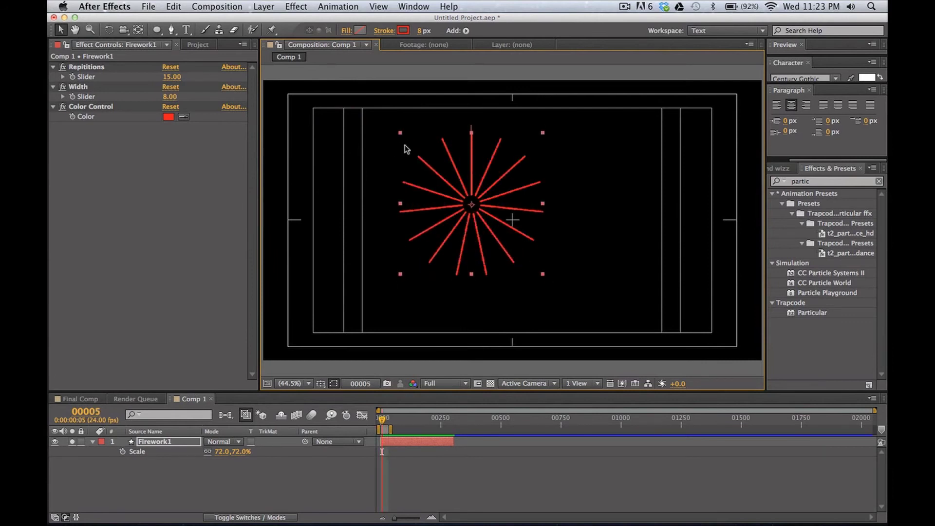
Change the Color Control of the Firework1 layer to bright green.
left_click(168, 117)
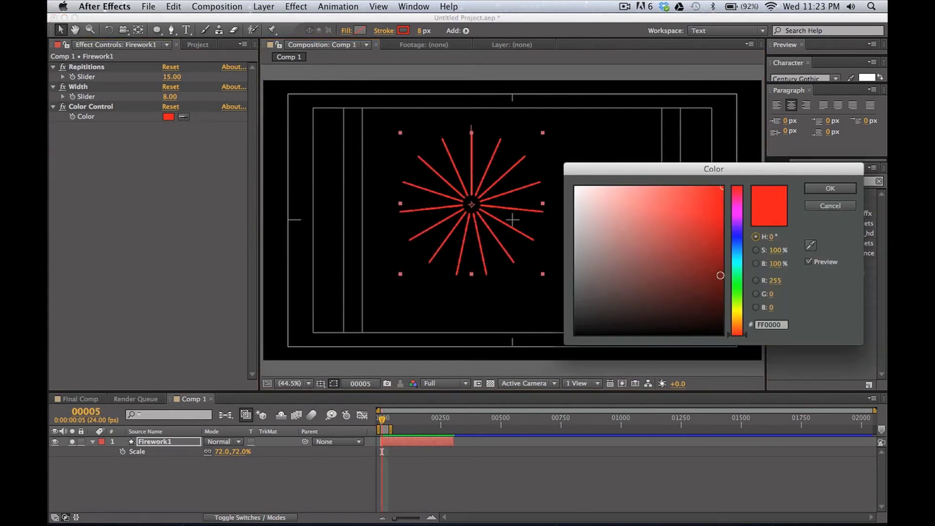
left_click(738, 294)
key("Return")
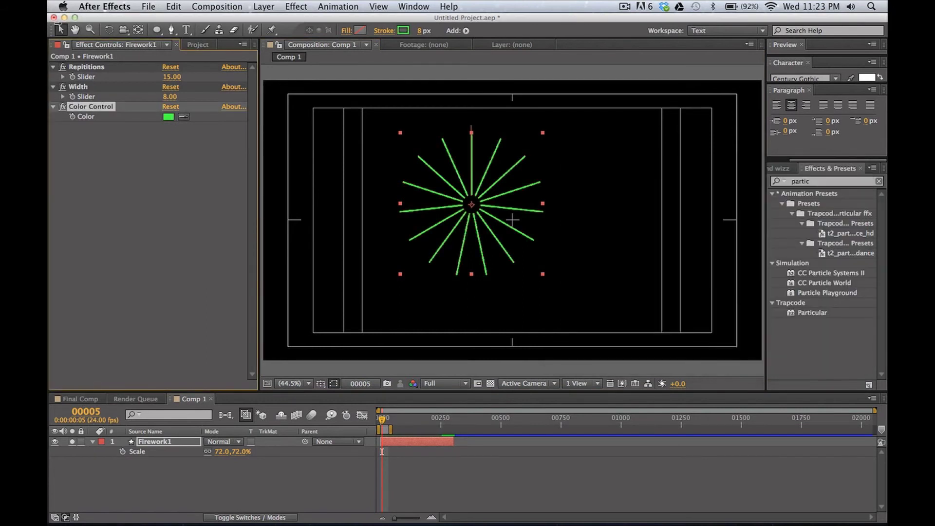
Set the firework's Width to 29 and its Repititions to 3, and preview the animation.
mouse_move(168, 97)
left_mouse_down()
mouse_move(184, 96)
mouse_move(160, 76)
left_mouse_up()
key("Return")
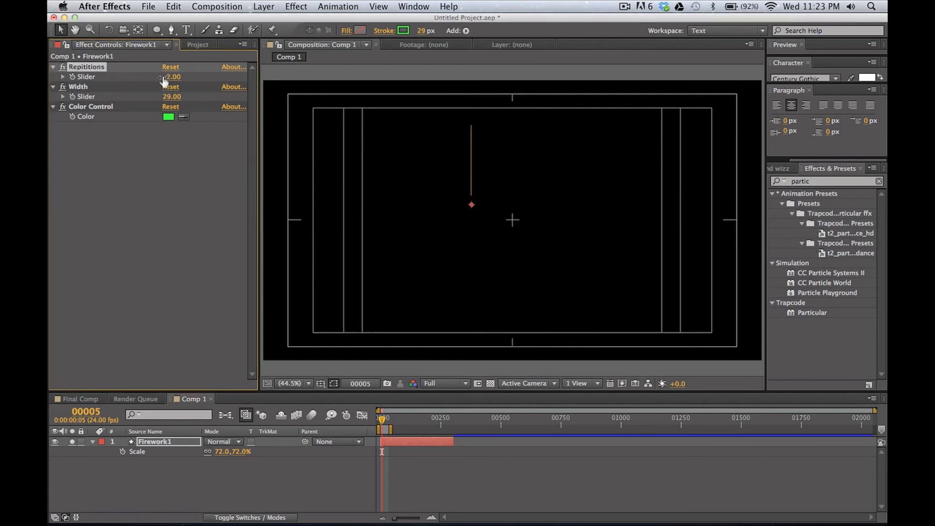
left_click(170, 76)
key("Return")
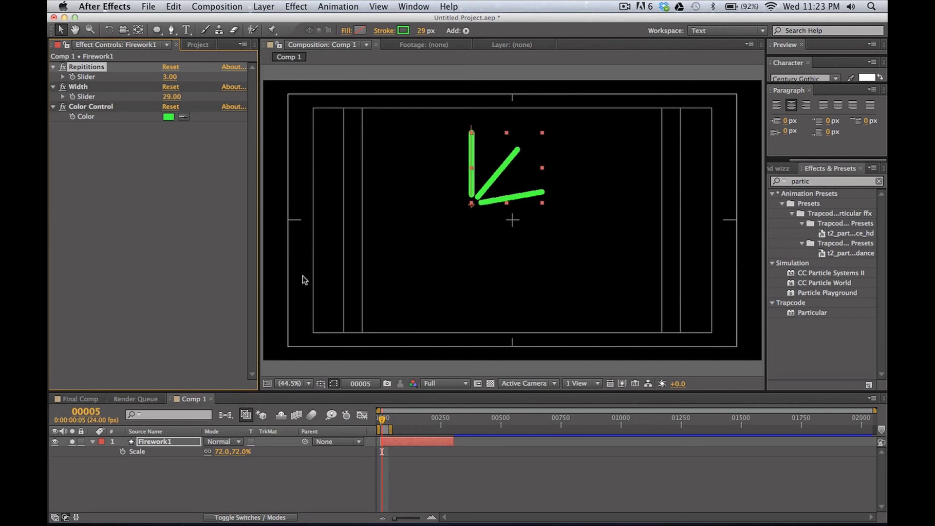
key("space")
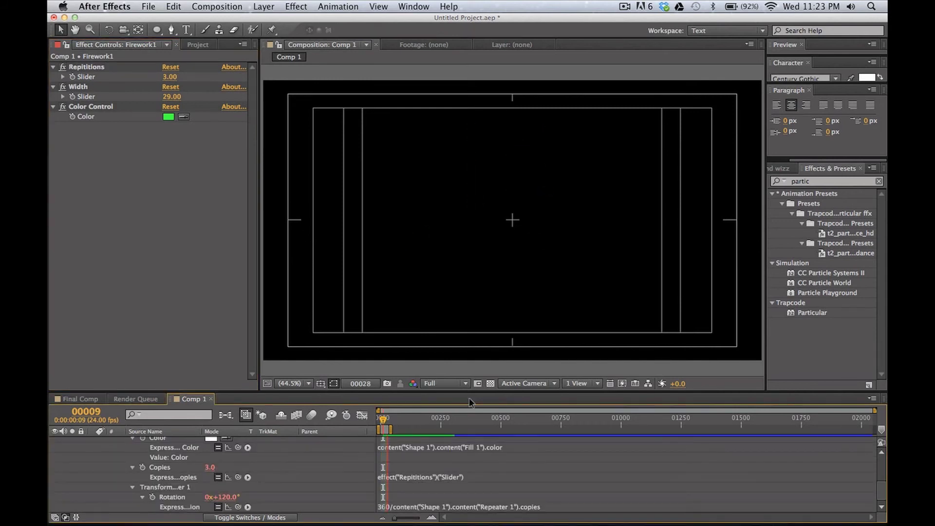
Set the Repititions slider of the Firework1 layer to 50.
left_click(169, 78)
type("5")
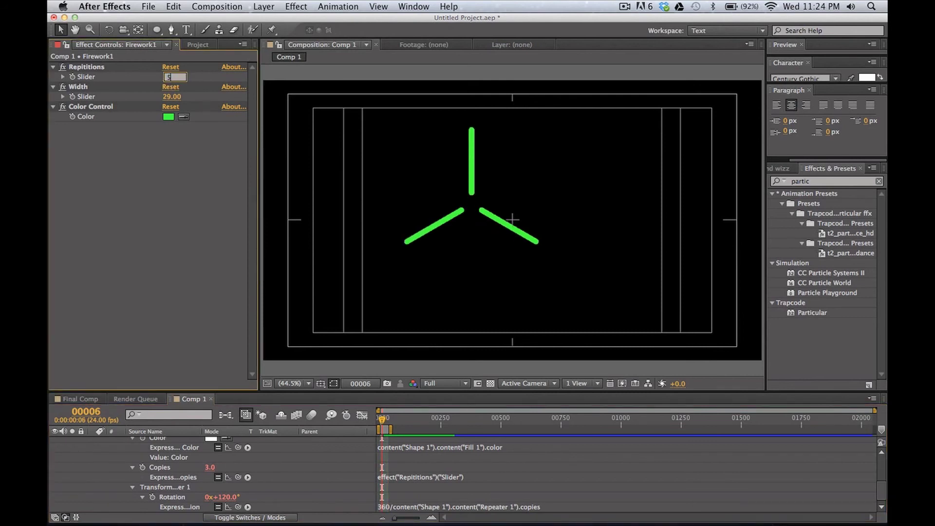
type("0")
key("Return")
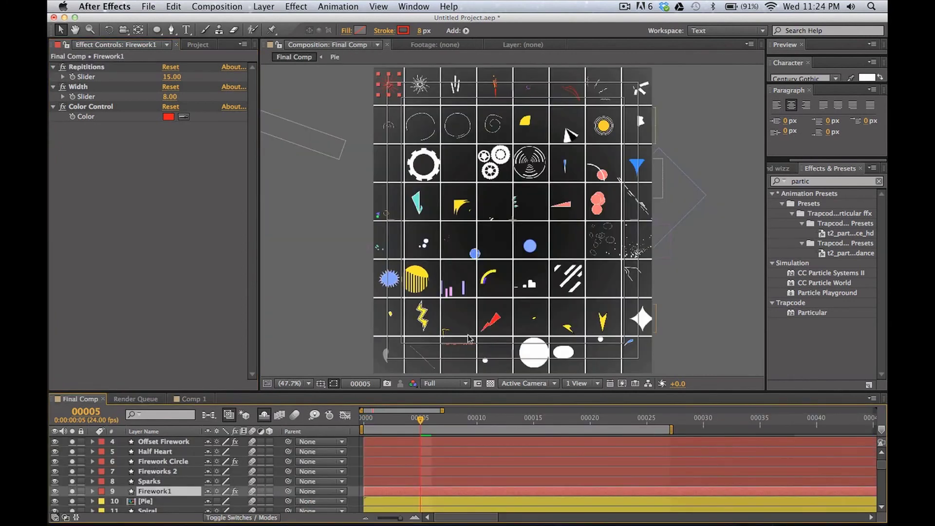
Deselect the firework and select the Gears layer in Final Comp.
left_click(727, 322)
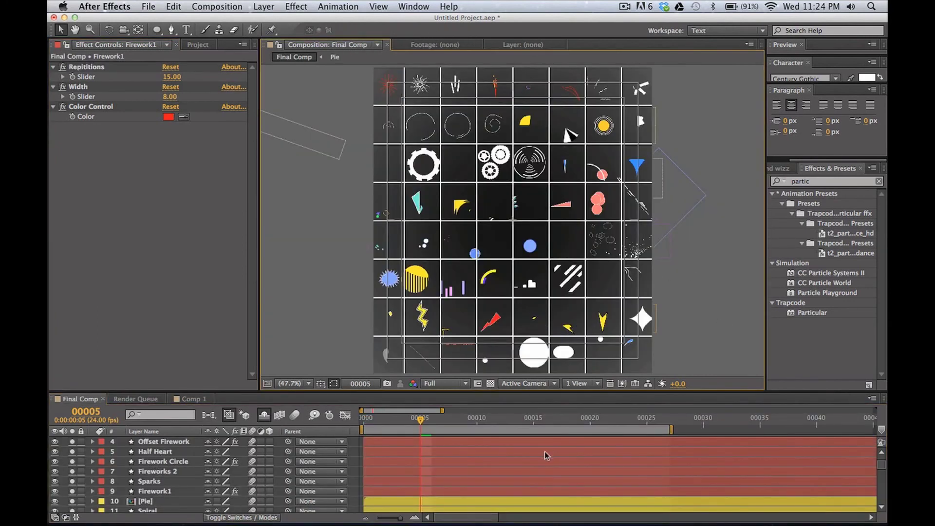
left_click(494, 162)
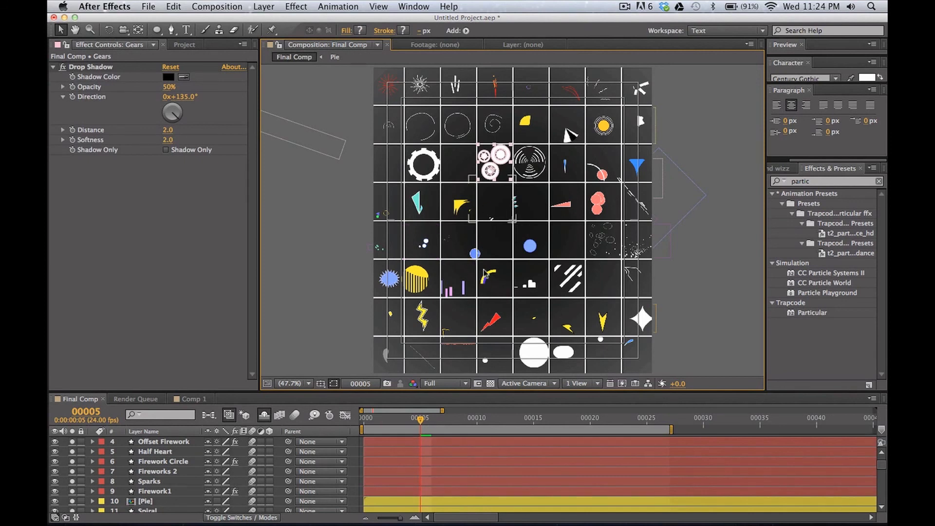